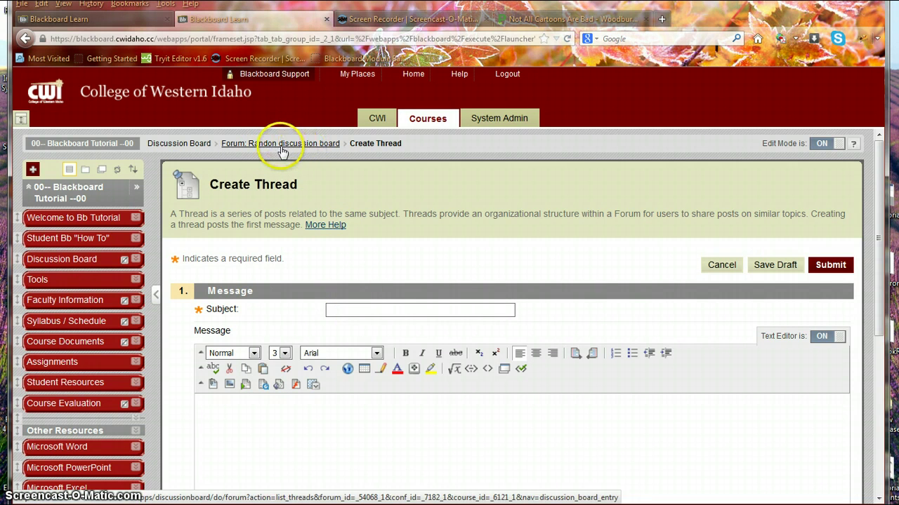
Enter 'Post' as the new thread's subject.
{"action": "left_click", "coordinate": [457, 309]}
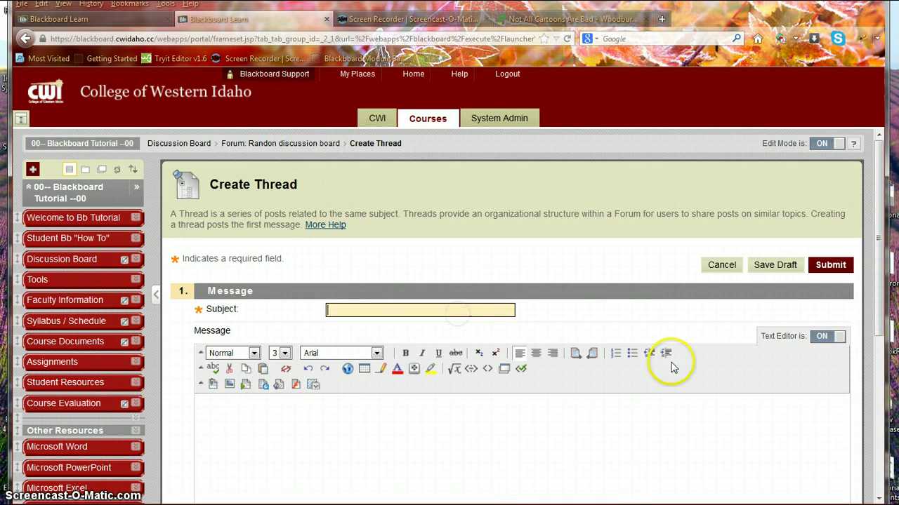
{"action": "type", "text": "Post"}
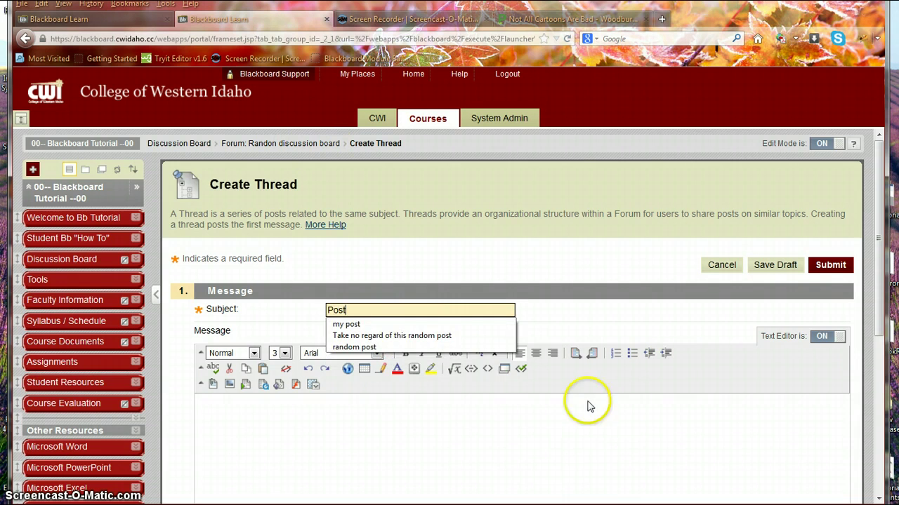
{"action": "left_click", "coordinate": [566, 451]}
Write the message 'Cartoons are not bad for you!! discuss discuss discuss' and 'For more information click here.'.
{"action": "scroll", "coordinate": [566, 457], "scroll_direction": "down", "scroll_amount": 2}
{"action": "left_click", "coordinate": [555, 448]}
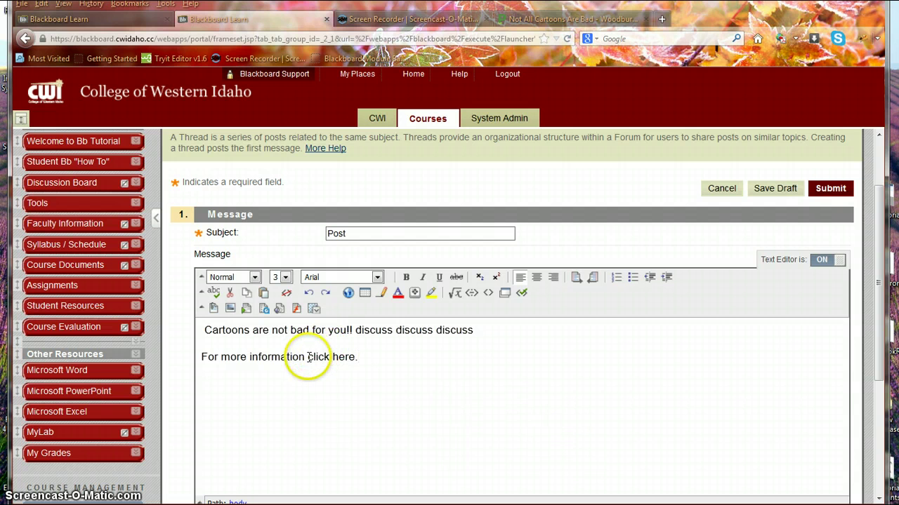
Select 'click here' and open its hyperlink dialog, closing the stray Firebug window.
{"action": "left_click_drag", "start_coordinate": [307, 357], "coordinate": [355, 358]}
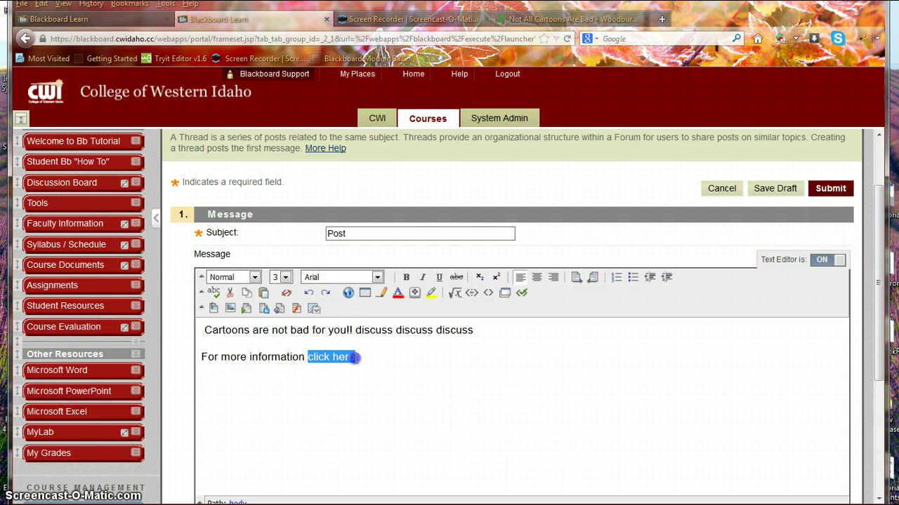
{"action": "left_click", "coordinate": [349, 295]}
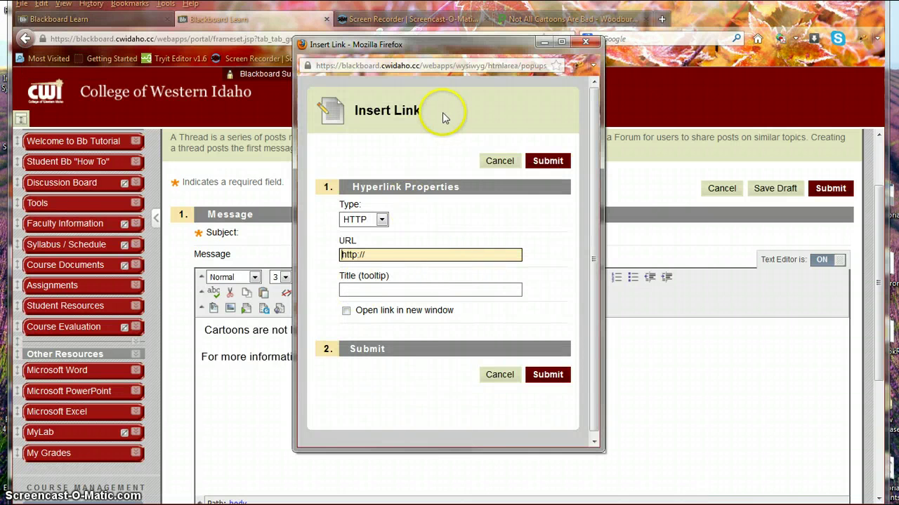
{"action": "double_click", "coordinate": [447, 48]}
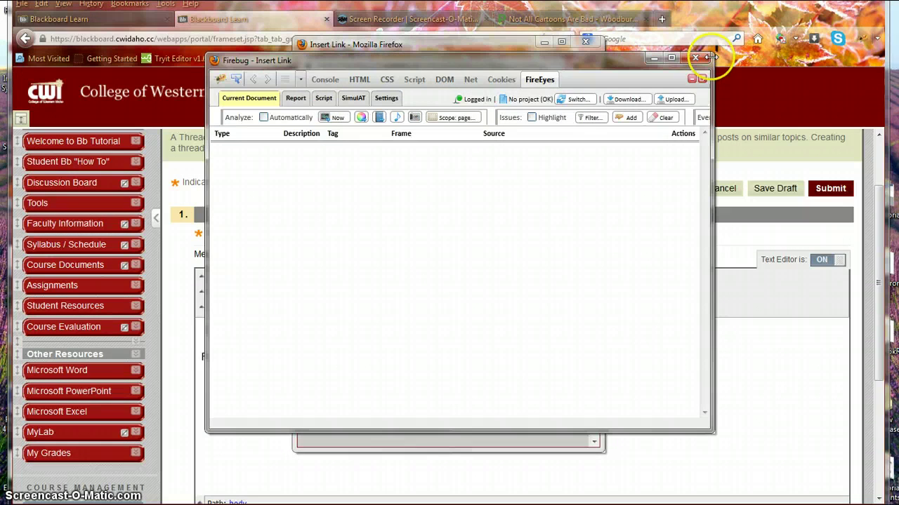
{"action": "left_click", "coordinate": [701, 62]}
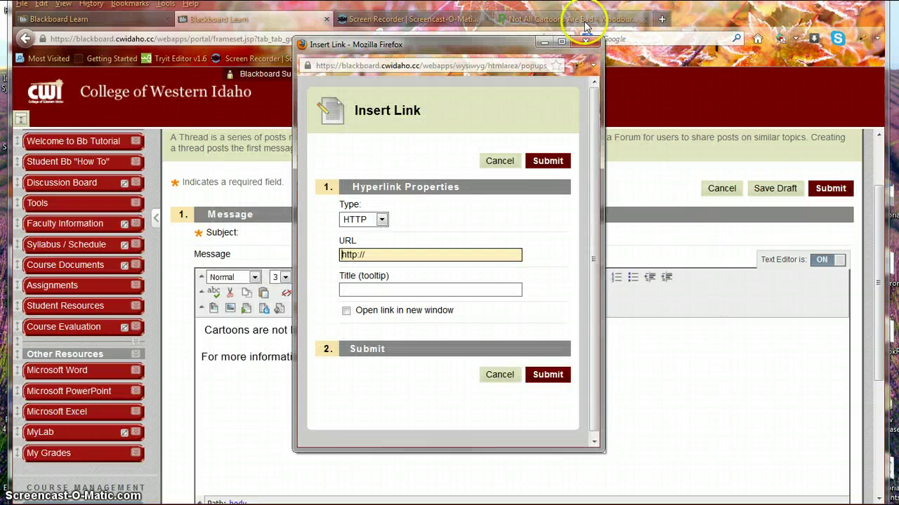
Copy the 'Not All Cartoons Are Bad' article's URL and return to the Blackboard tab.
{"action": "left_click", "coordinate": [587, 21]}
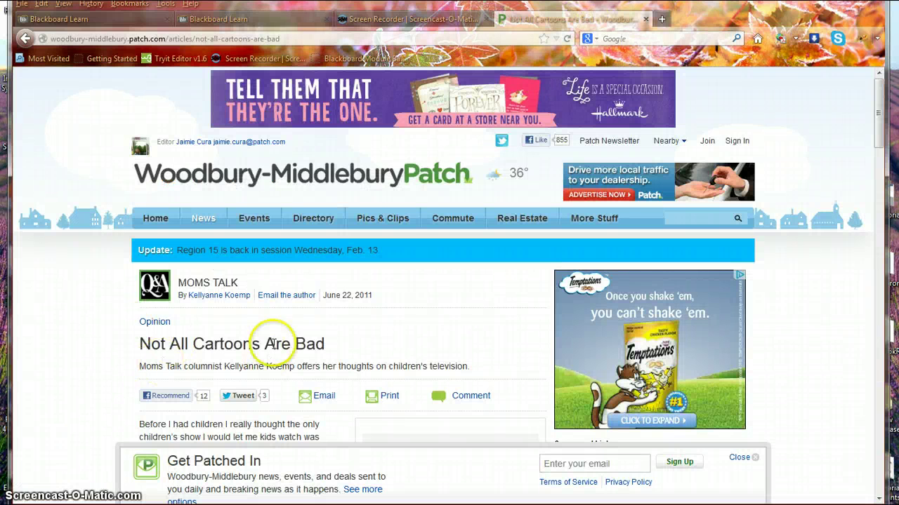
{"action": "left_click", "coordinate": [301, 40]}
{"action": "key", "text": "ctrl+c"}
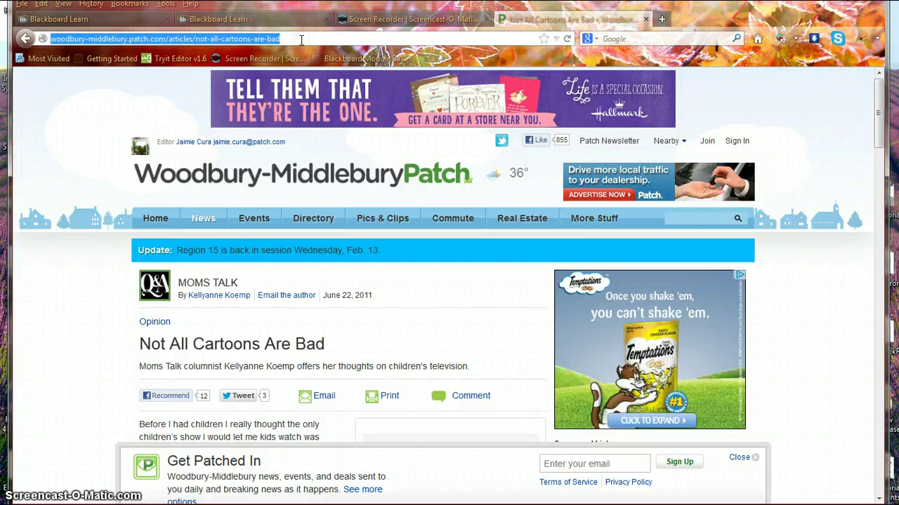
{"action": "left_click", "coordinate": [271, 19]}
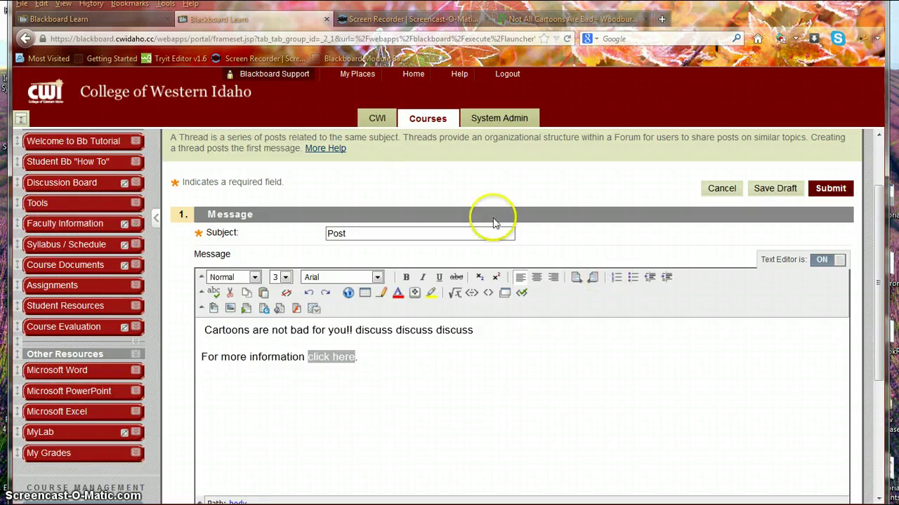
Link 'click here' to the pasted article URL, set to open in a new window.
{"action": "left_click", "coordinate": [347, 294]}
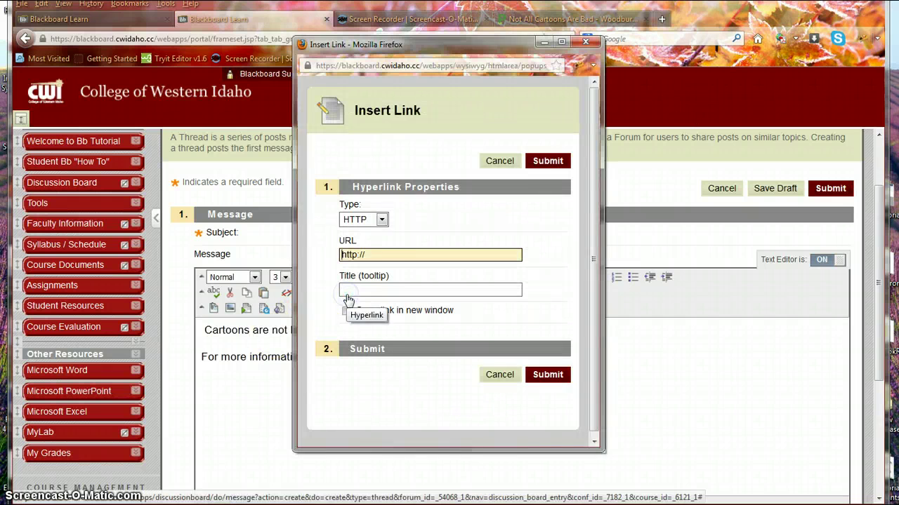
{"action": "left_click_drag", "start_coordinate": [381, 256], "coordinate": [296, 255]}
{"action": "key", "text": "ctrl+v"}
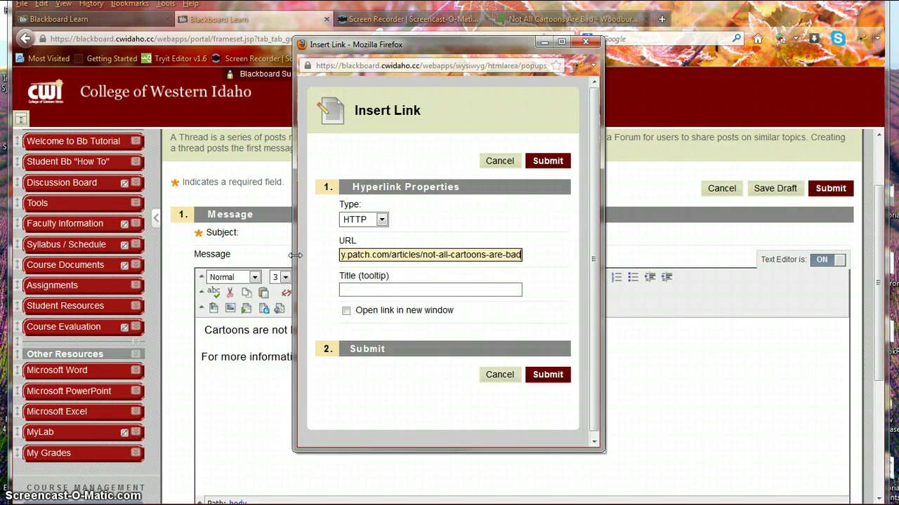
{"action": "left_click", "coordinate": [346, 311]}
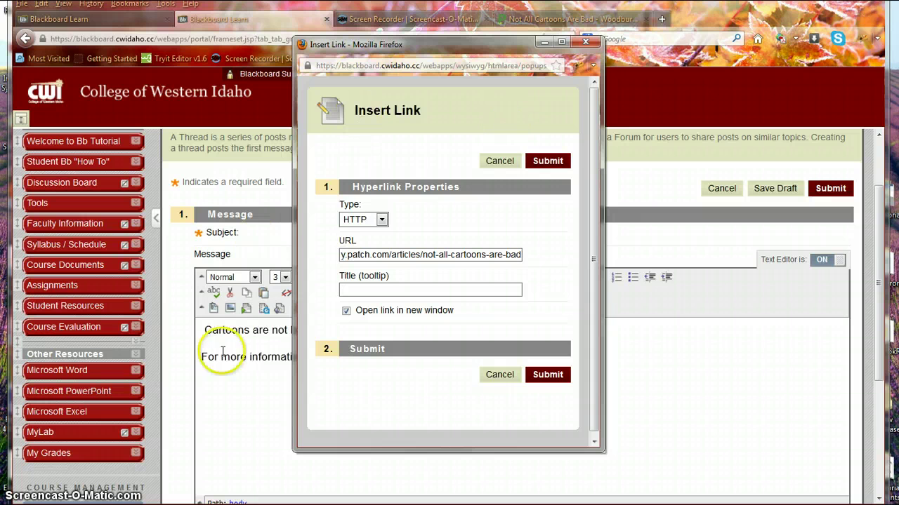
{"action": "left_click", "coordinate": [548, 161]}
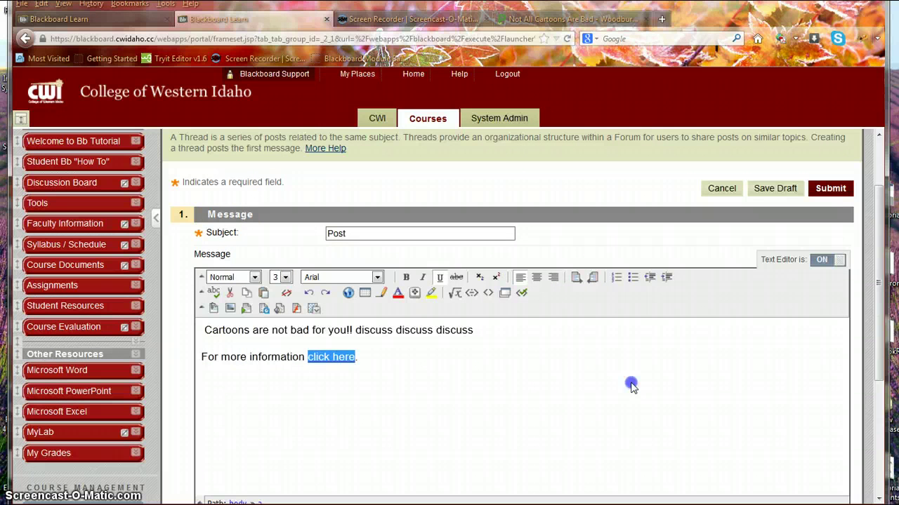
Submit the Post thread, then open it and scroll down to its message.
{"action": "left_click", "coordinate": [632, 386]}
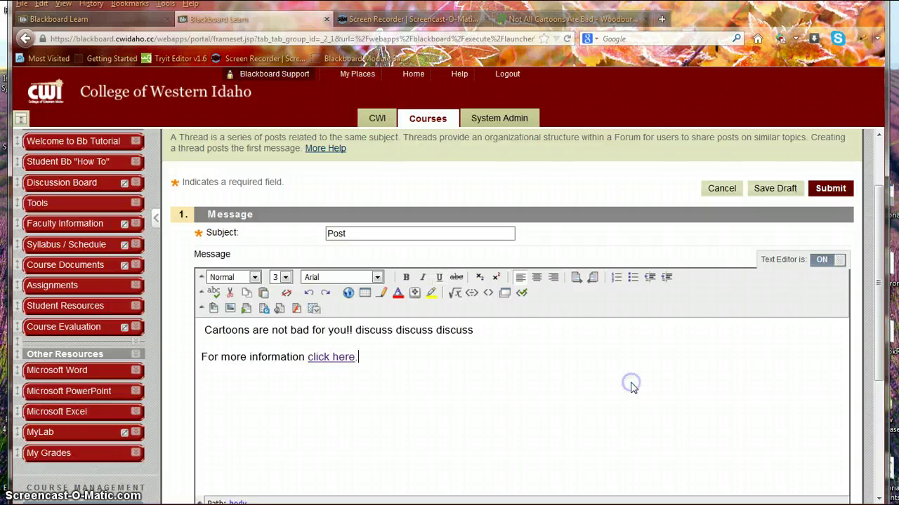
{"action": "left_click", "coordinate": [835, 191]}
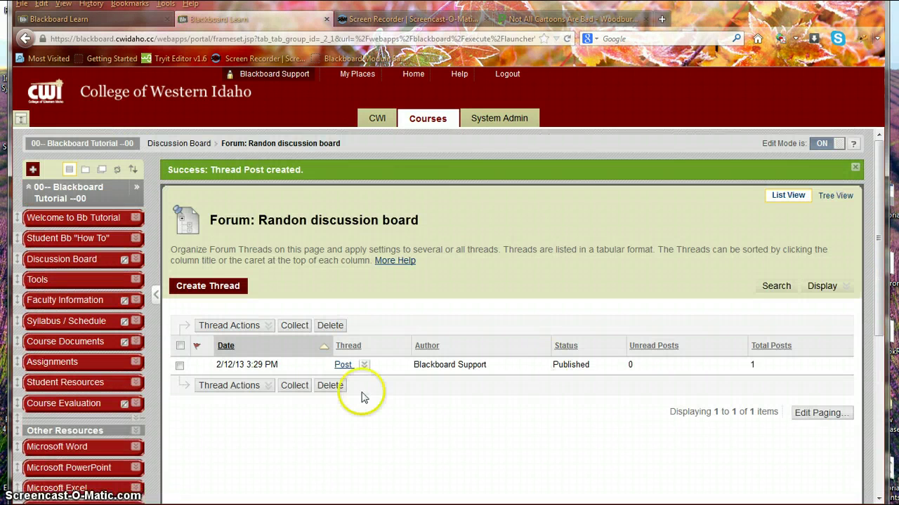
{"action": "left_click", "coordinate": [343, 366]}
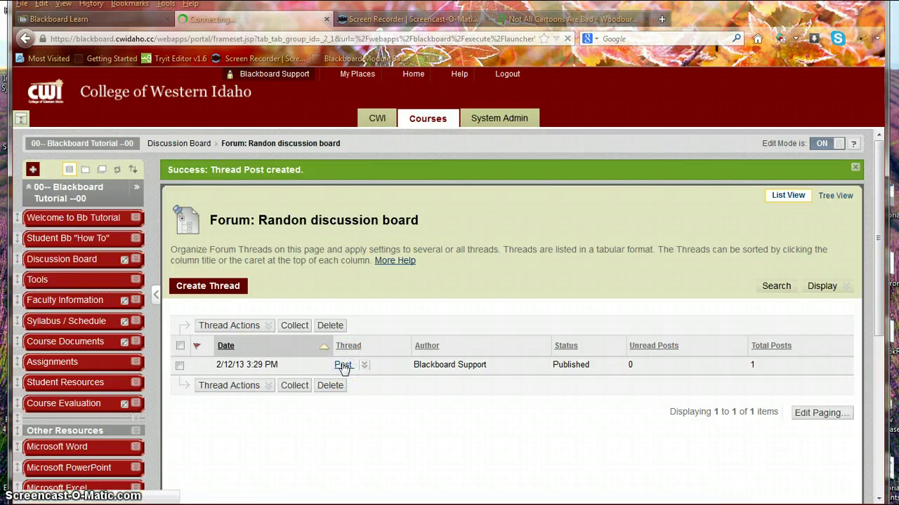
{"action": "scroll", "coordinate": [385, 387], "scroll_direction": "down", "scroll_amount": 5}
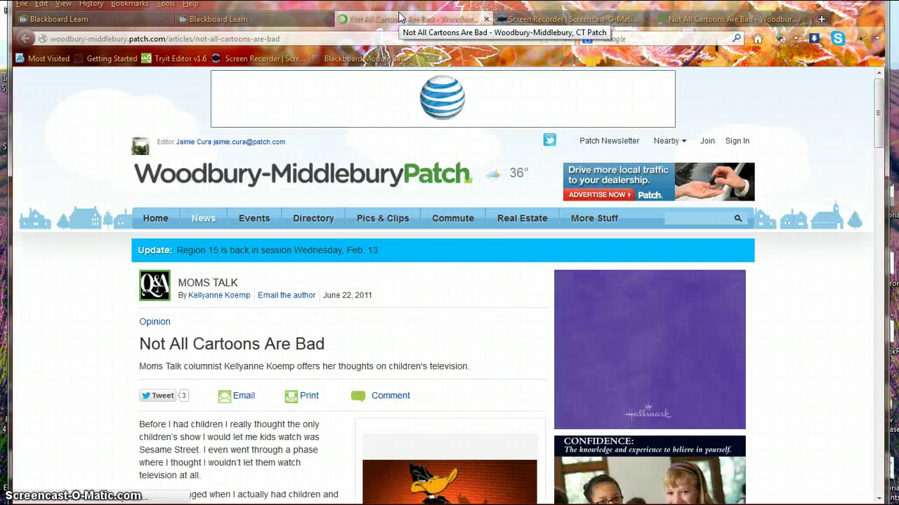
Leave the opened cartoon article tab and return to the Blackboard Post thread.
{"action": "left_click", "coordinate": [413, 36]}
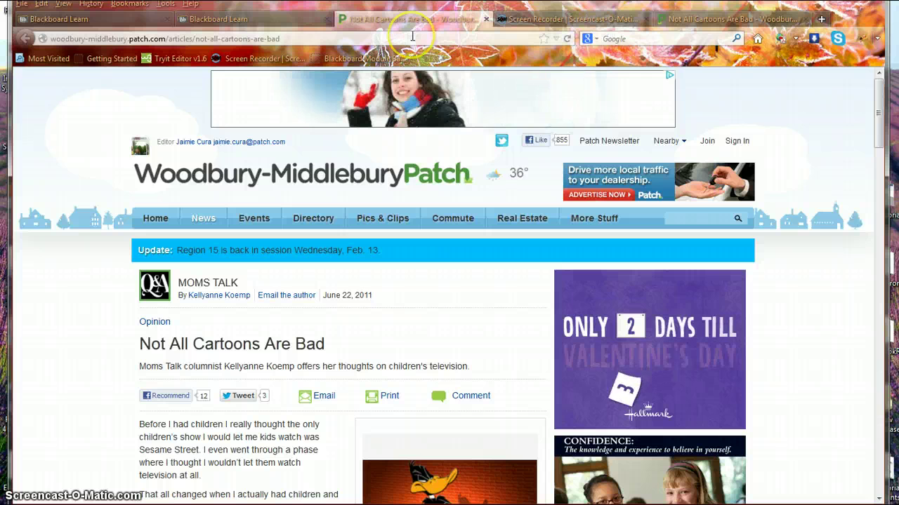
{"action": "left_click", "coordinate": [272, 21]}
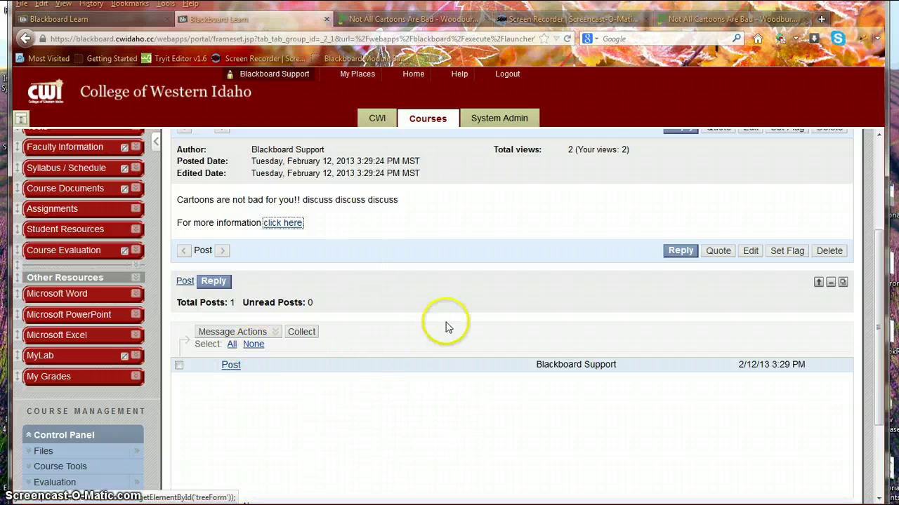
Return to the Randon discussion board forum via the breadcrumb and start a new thread.
{"action": "scroll", "coordinate": [446, 328], "scroll_direction": "up", "scroll_amount": 4}
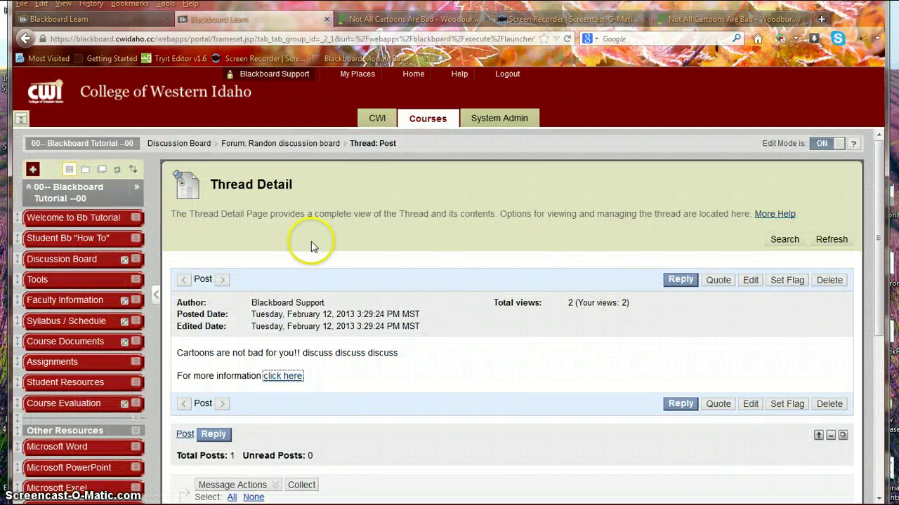
{"action": "scroll", "coordinate": [608, 316], "scroll_direction": "down", "scroll_amount": 1}
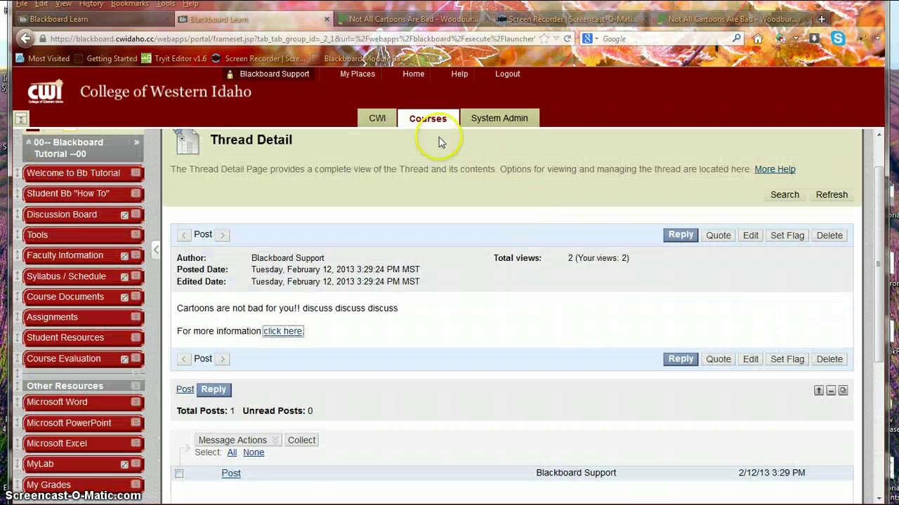
{"action": "scroll", "coordinate": [372, 146], "scroll_direction": "up", "scroll_amount": 1}
{"action": "scroll", "coordinate": [274, 213], "scroll_direction": "up", "scroll_amount": 1}
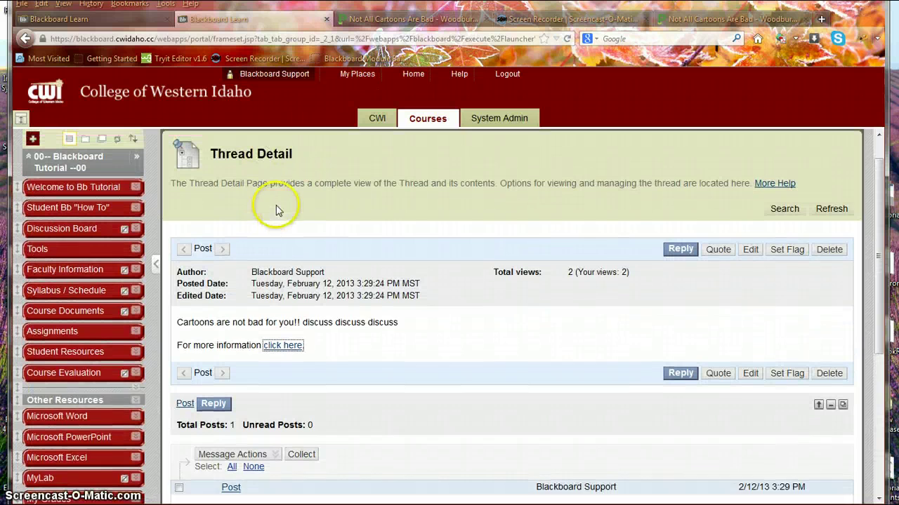
{"action": "scroll", "coordinate": [276, 211], "scroll_direction": "up", "scroll_amount": 1}
{"action": "left_click", "coordinate": [284, 143]}
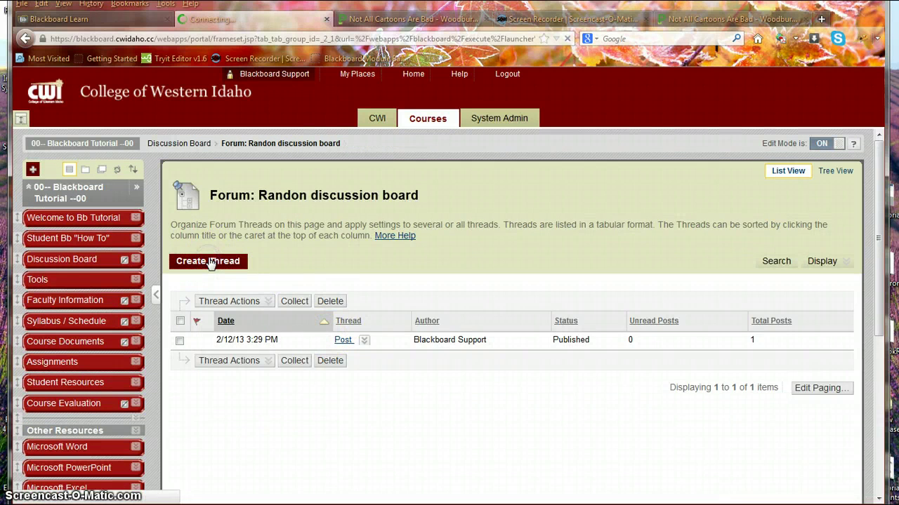
{"action": "left_click", "coordinate": [211, 264]}
Title the thread 'Take 2' and paste the article URL as its message, then select it.
{"action": "left_click", "coordinate": [381, 310]}
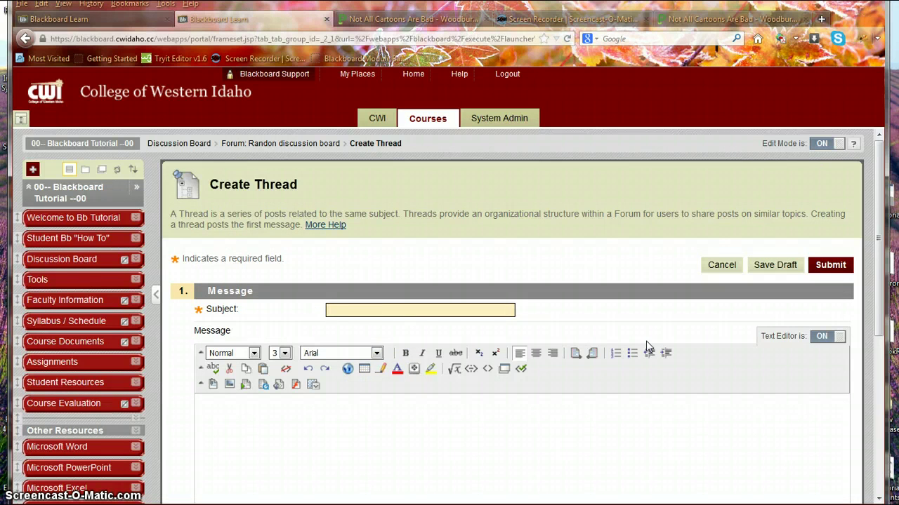
{"action": "type", "text": "Take 2"}
{"action": "left_click", "coordinate": [619, 422]}
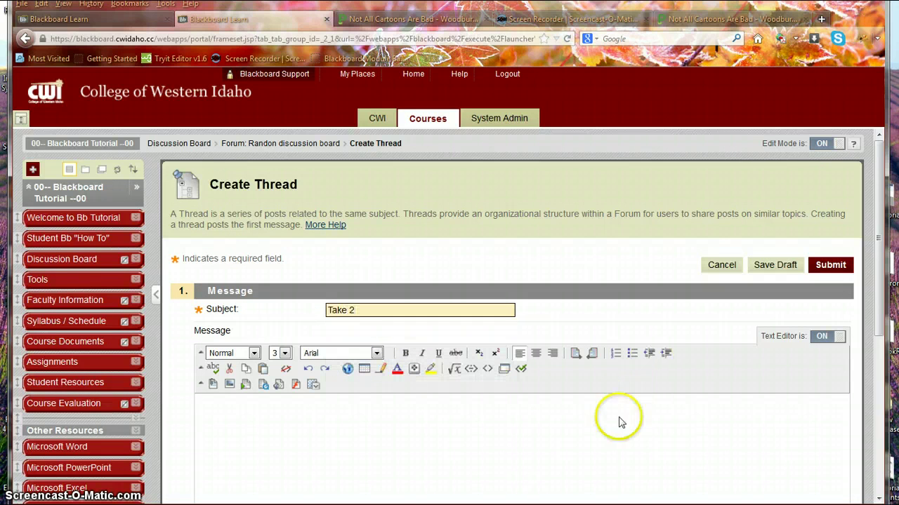
{"action": "key", "text": "ctrl+v"}
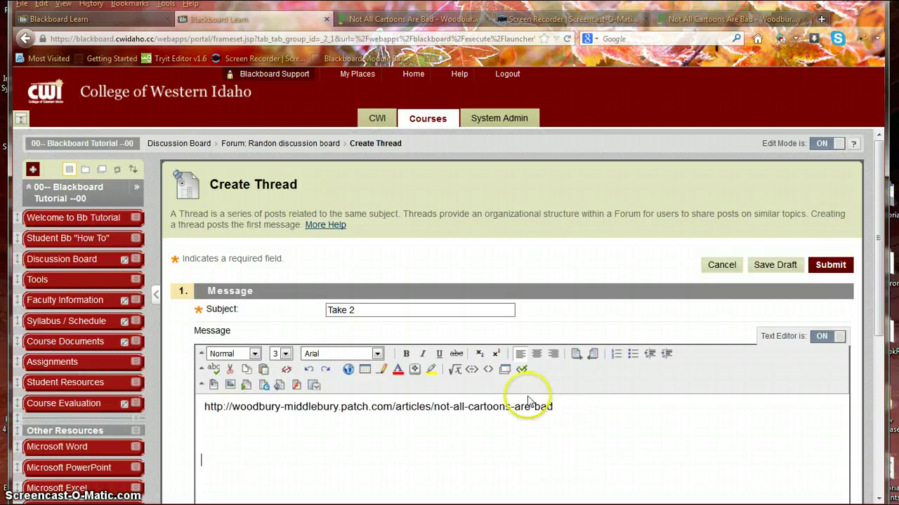
{"action": "left_click_drag", "start_coordinate": [567, 406], "coordinate": [203, 408]}
{"action": "key", "text": "ctrl+c"}
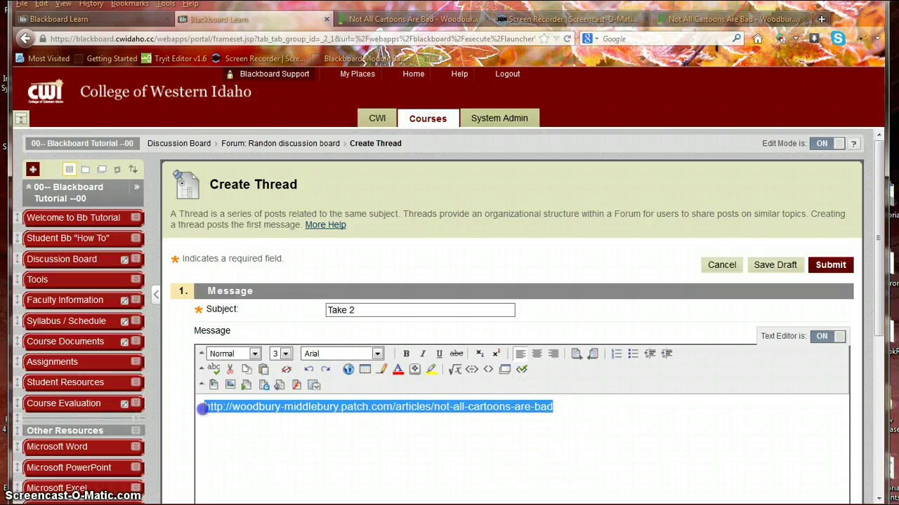
Link the selected article address to the pasted URL, opening in a new window.
{"action": "left_click", "coordinate": [348, 371]}
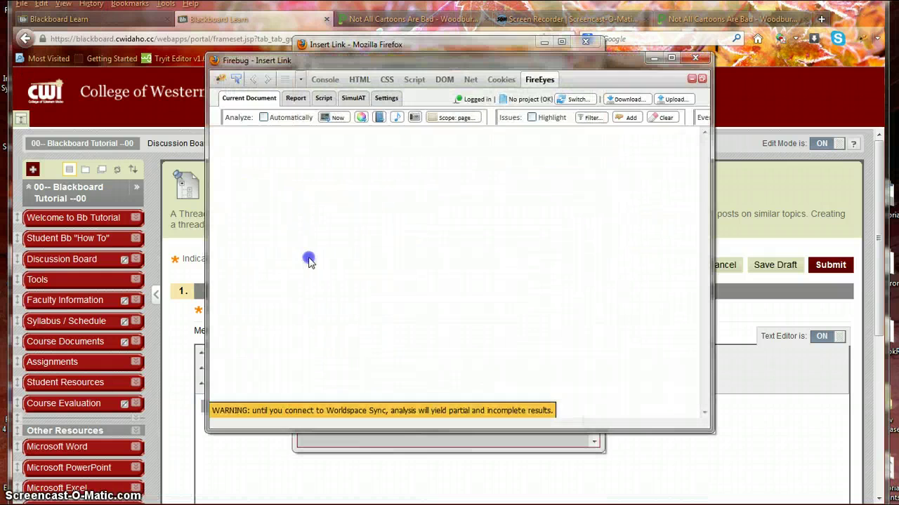
{"action": "left_click", "coordinate": [697, 60]}
{"action": "left_click", "coordinate": [417, 252]}
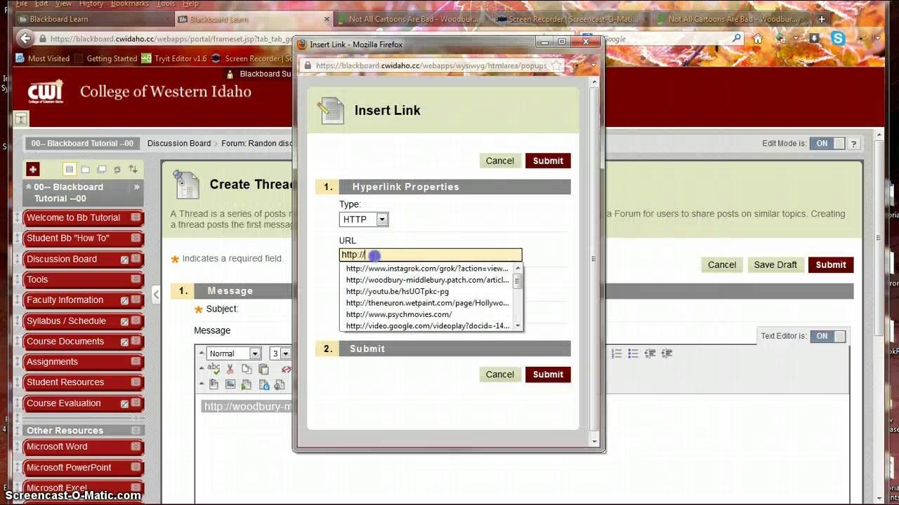
{"action": "left_click_drag", "start_coordinate": [371, 257], "coordinate": [321, 259]}
{"action": "key", "text": "ctrl+v"}
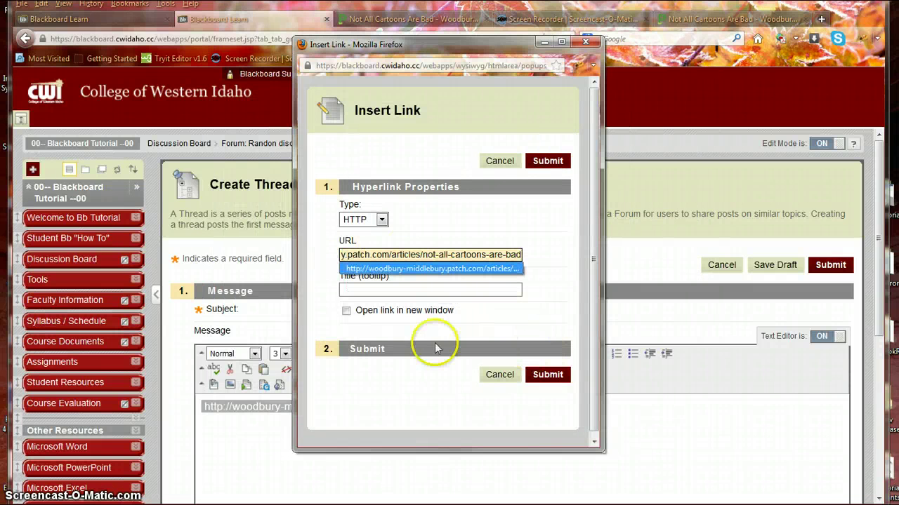
{"action": "left_click", "coordinate": [347, 311]}
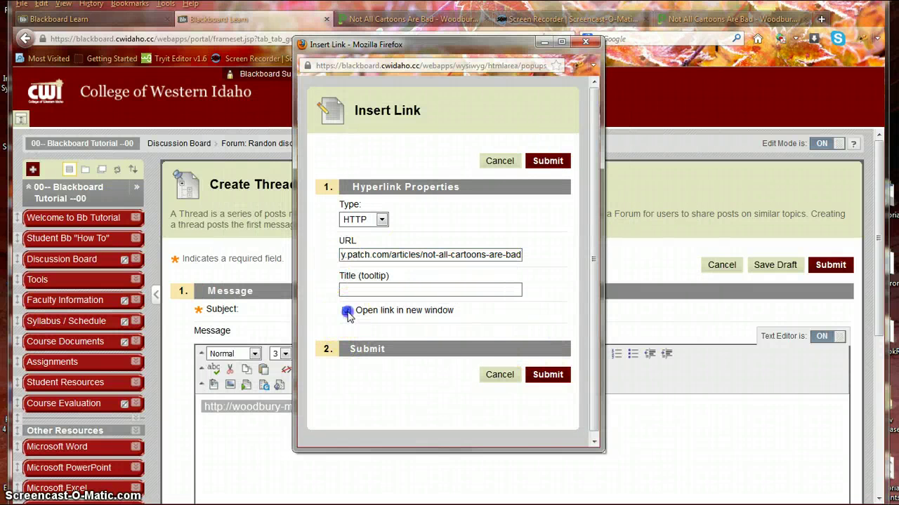
{"action": "left_click", "coordinate": [546, 375]}
{"action": "left_click", "coordinate": [368, 447]}
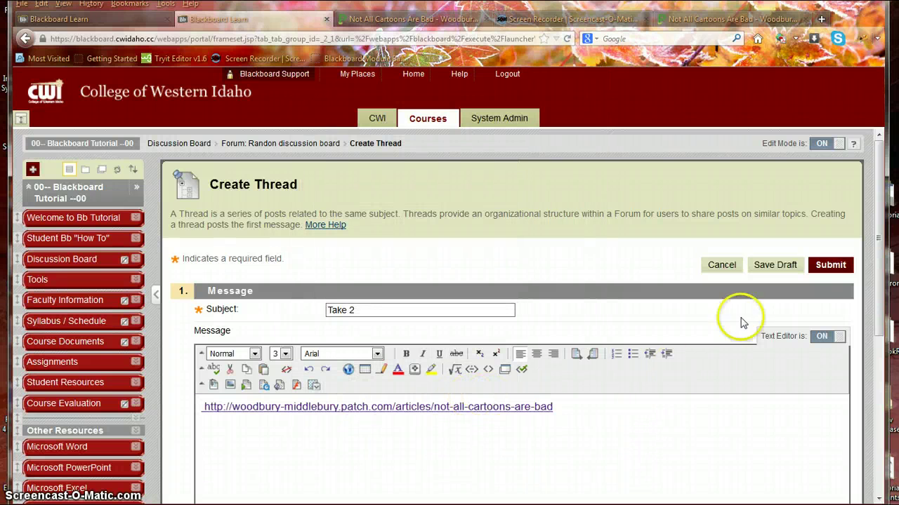
Submit the Take 2 thread, then open it in the Randon board to verify its article link.
{"action": "left_click", "coordinate": [832, 270]}
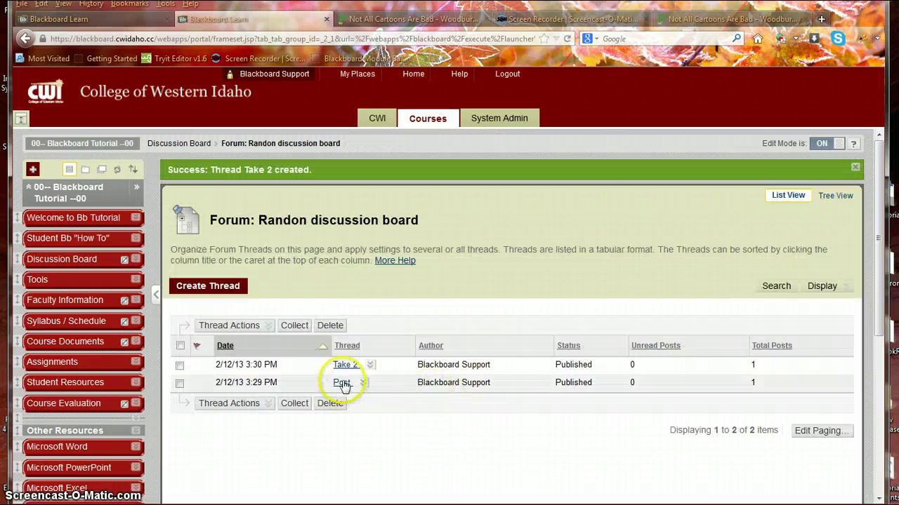
{"action": "left_click", "coordinate": [345, 364]}
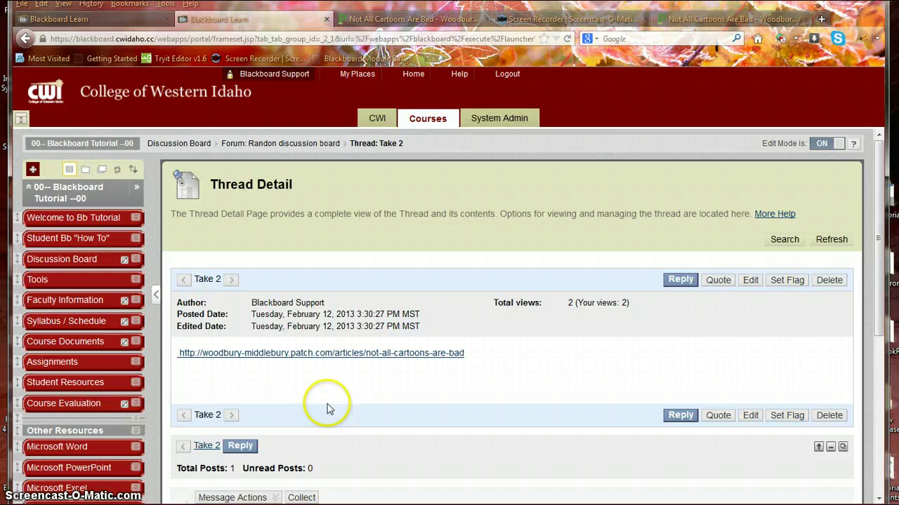
{"action": "scroll", "coordinate": [327, 409], "scroll_direction": "down", "scroll_amount": 3}
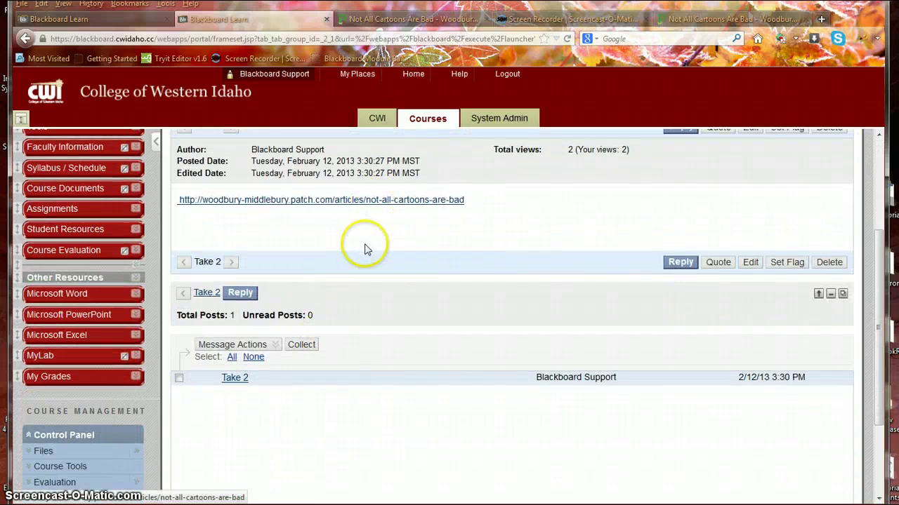
{"action": "scroll", "coordinate": [330, 225], "scroll_direction": "up", "scroll_amount": 3}
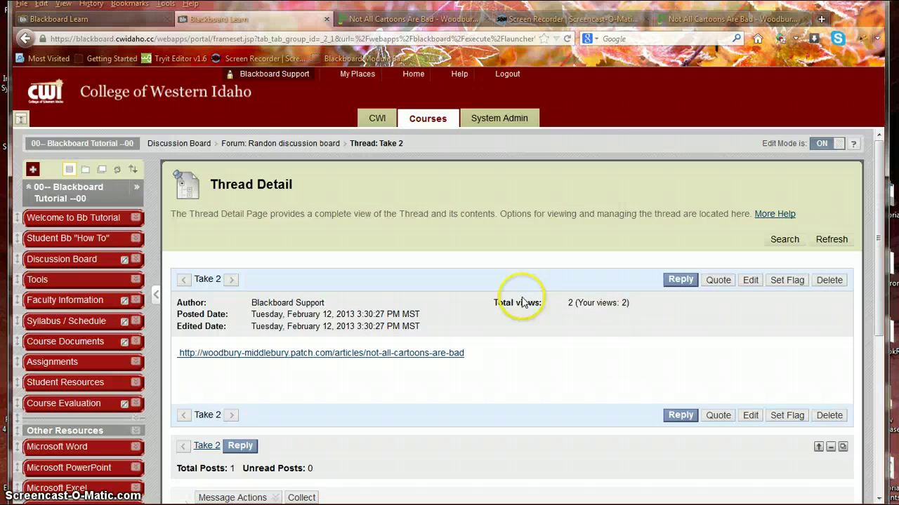
{"action": "left_click", "coordinate": [686, 282]}
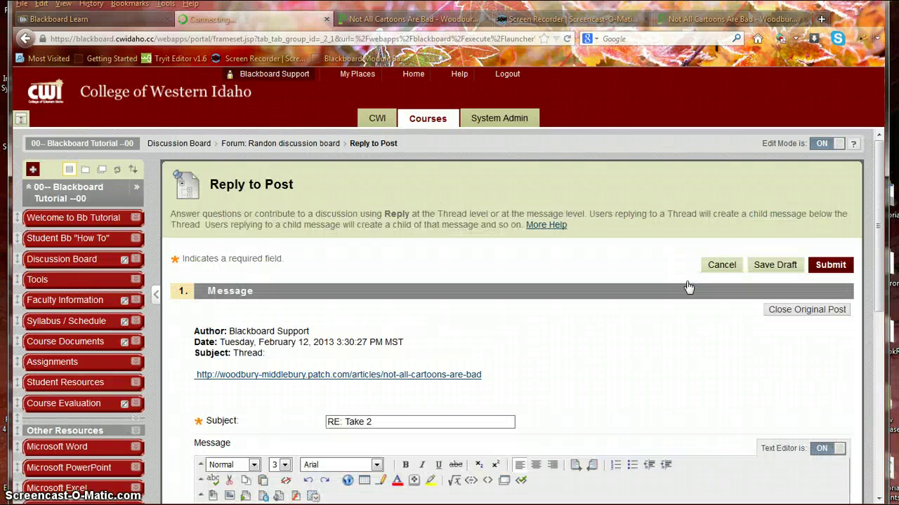
{"action": "scroll", "coordinate": [582, 401], "scroll_direction": "down", "scroll_amount": 3}
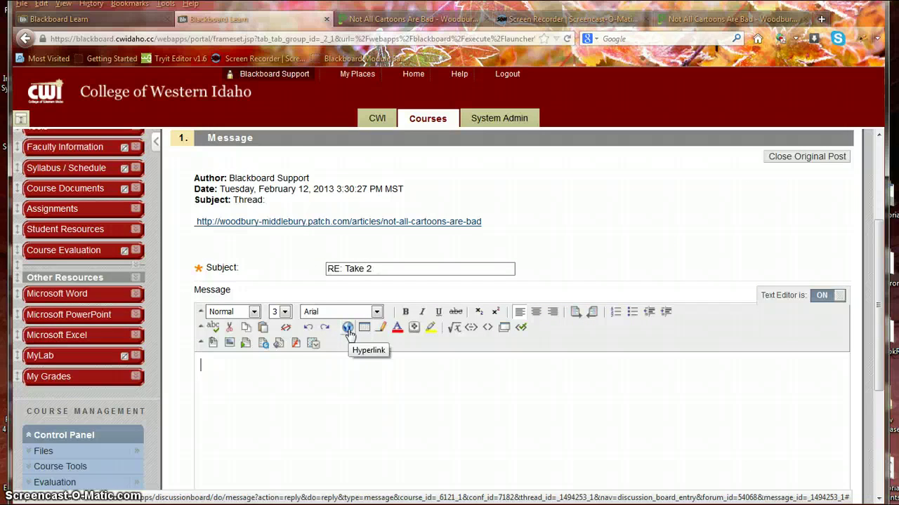
{"action": "left_click", "coordinate": [351, 387]}
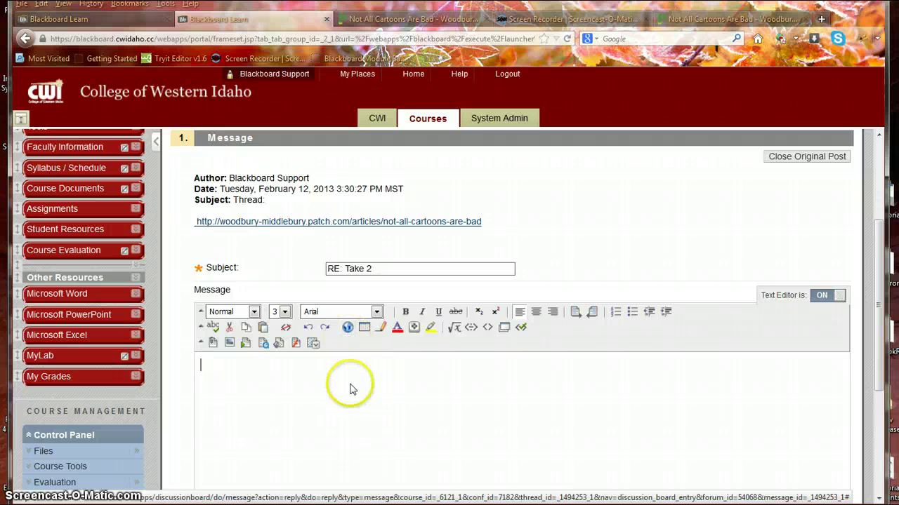